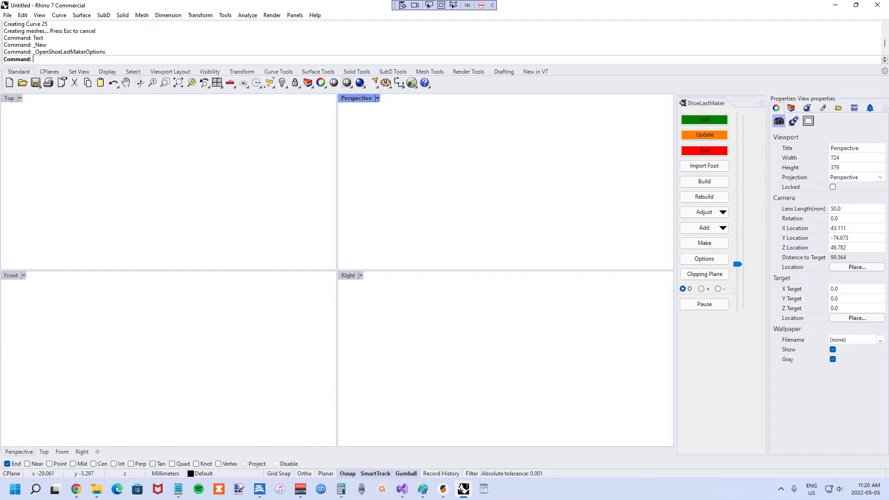
Step: Start a new shoe last build and show the allowances and materials section of its form
left_click(702, 181)
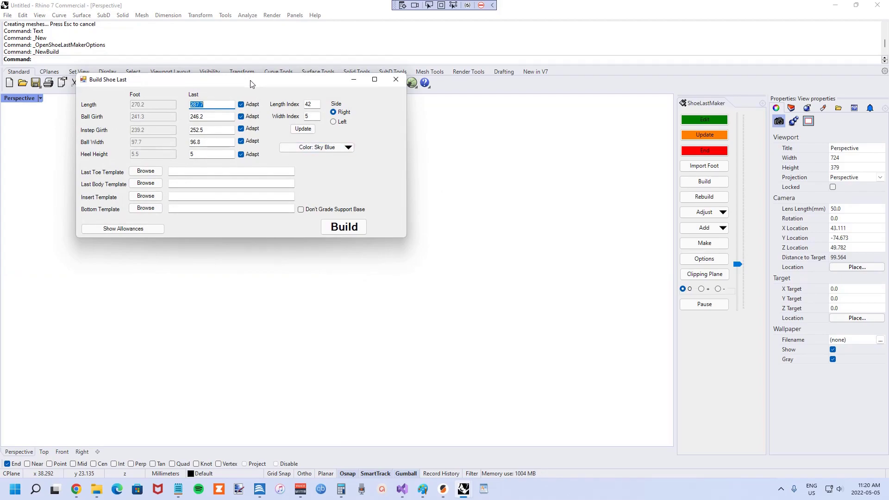
left_click_drag(250, 84, 286, 176)
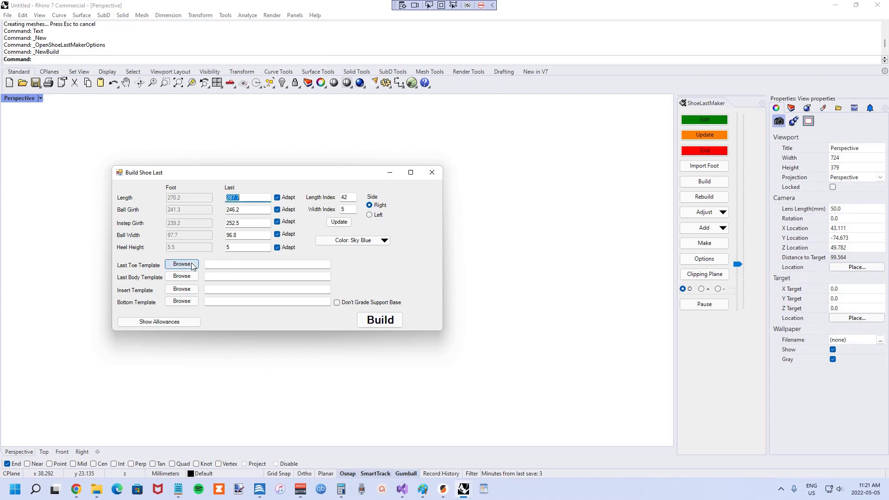
left_click_drag(272, 174, 274, 143)
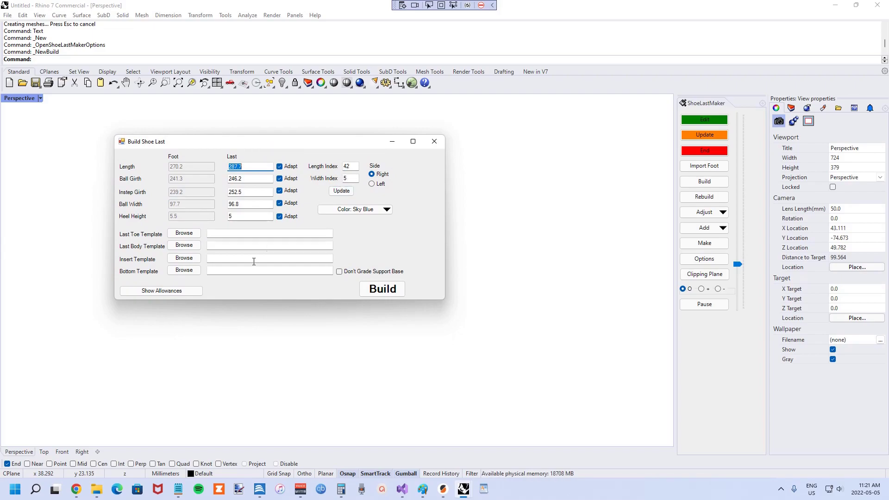
left_click(191, 292)
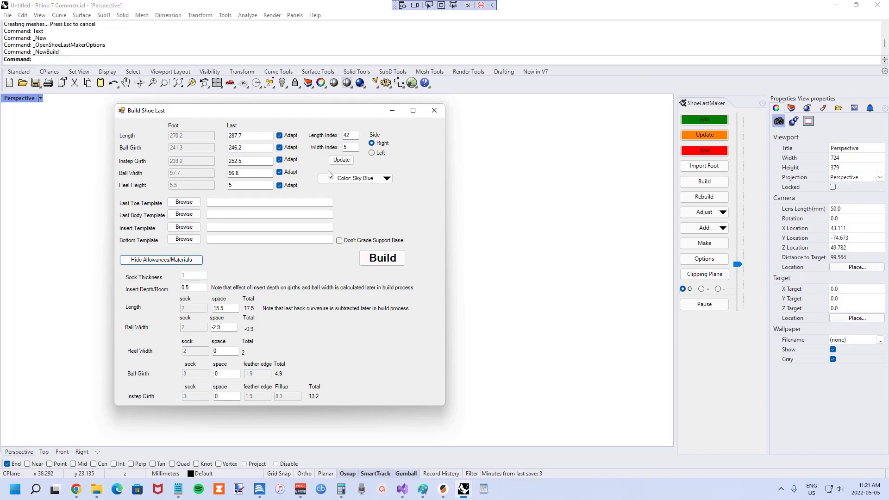
left_click_drag(338, 116, 360, 122)
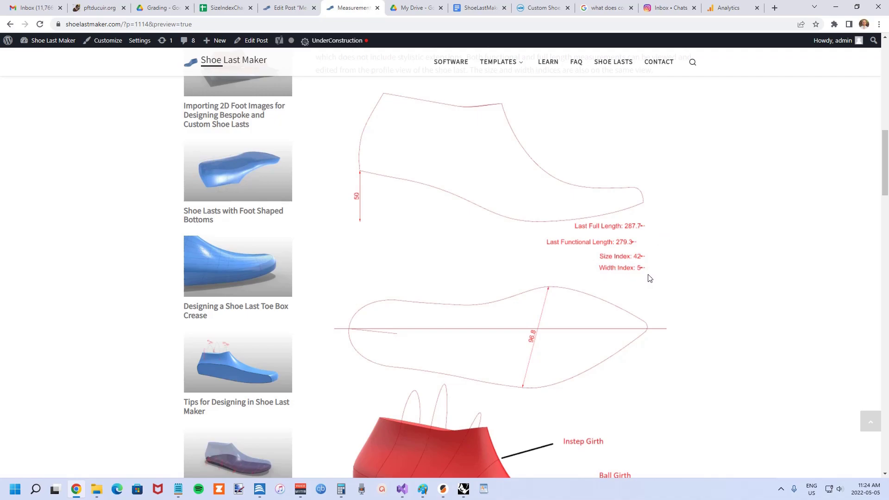
Step: Review the last measurement diagrams on the Shoe Last Maker web page in Chrome and enlarge the size index chart to read it
scroll(650, 278, "down", 1)
scroll(650, 273, "down", 1)
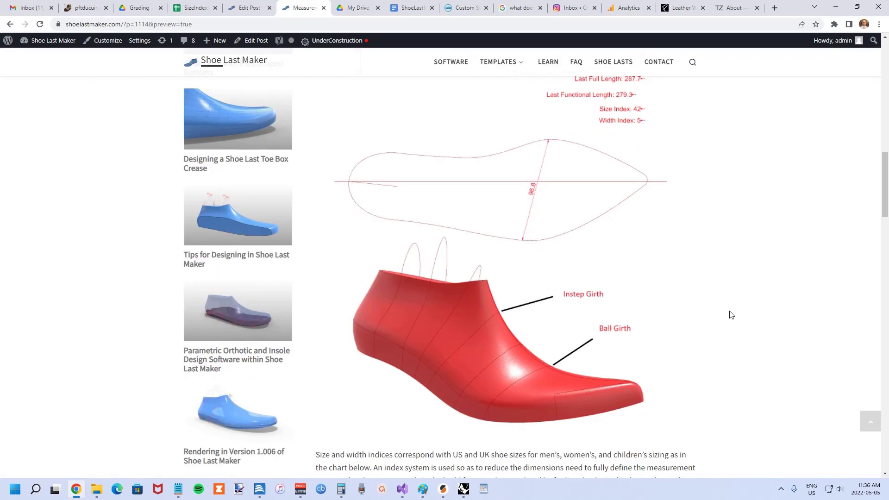
scroll(730, 312, "down", 5)
scroll(736, 313, "down", 1)
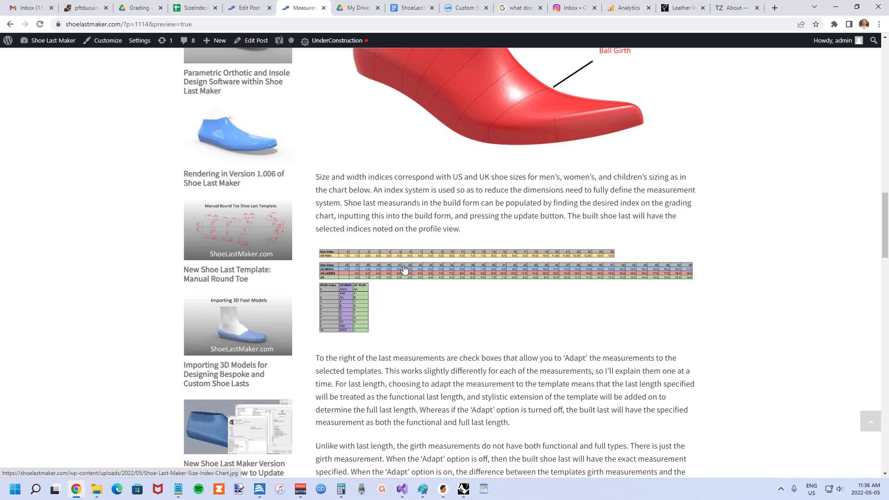
left_click(432, 272)
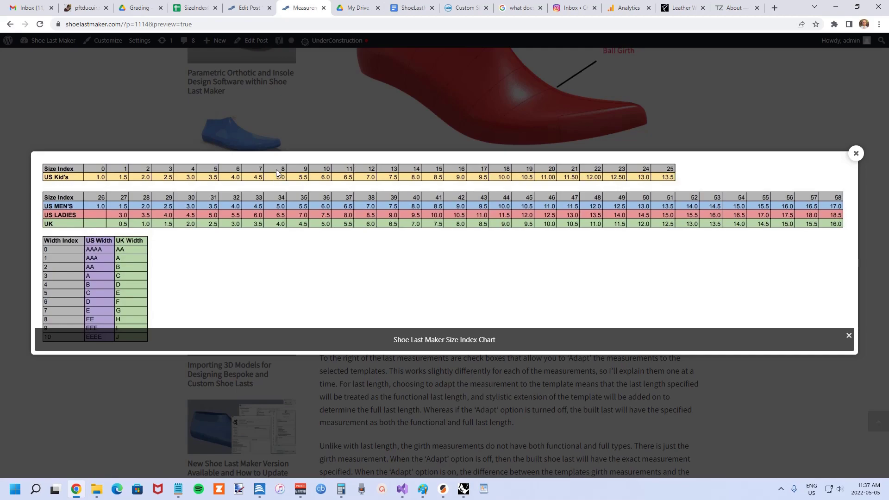
left_click(354, 214)
Step: Switch back to Rhino and update the last measurements for length index 35 and width index 7
mouse_move(464, 489)
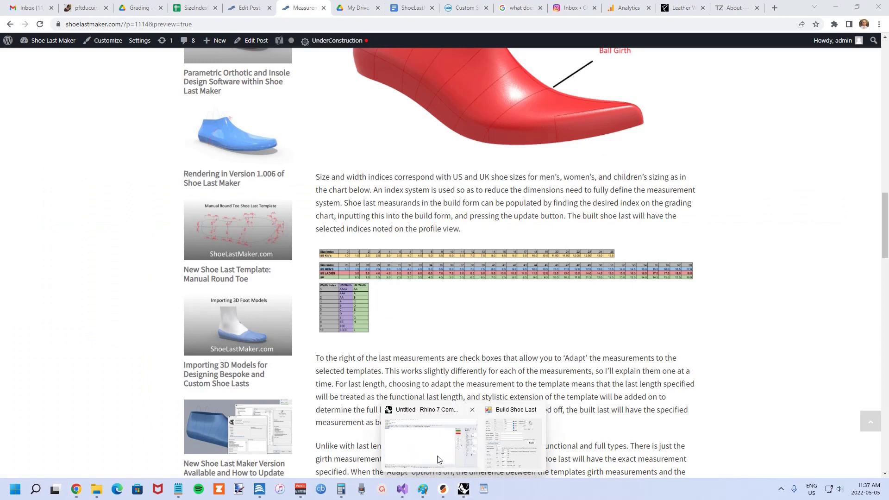
left_click(439, 460)
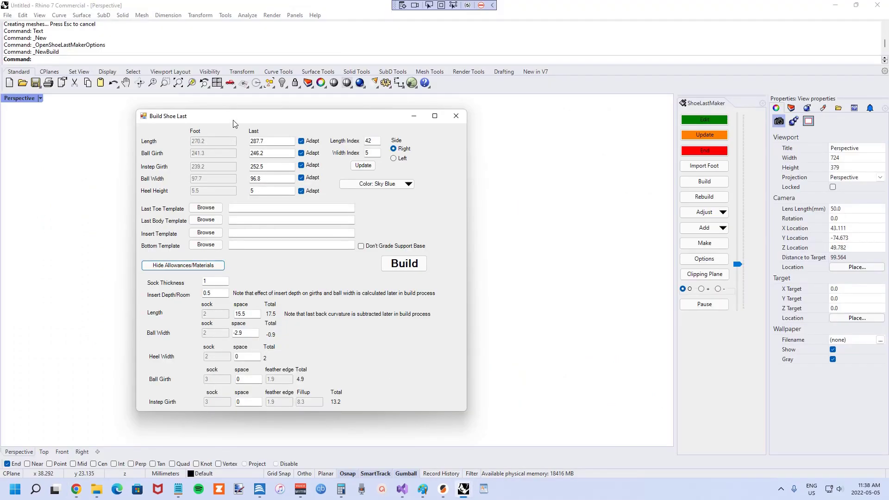
double_click(374, 139)
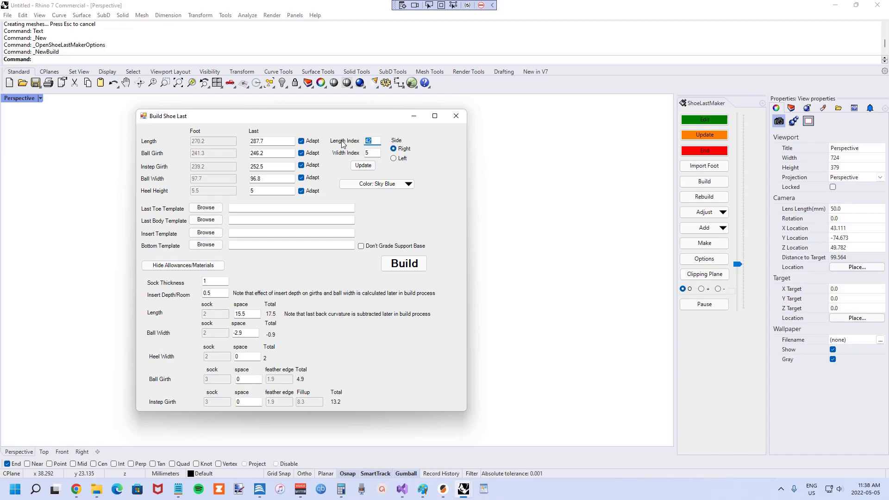
type("35")
key("Tab")
type("7")
left_click(363, 165)
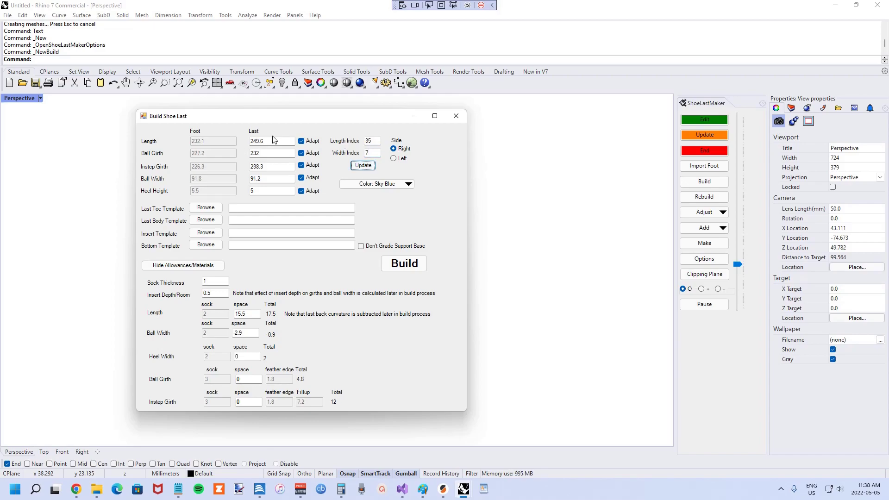
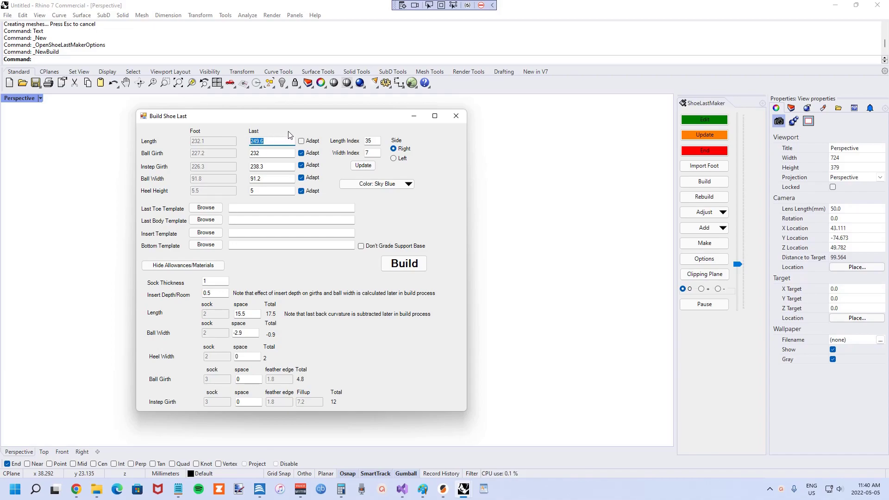
Step: Turn on the Adapt option for the last length and select the length value
left_click(301, 141)
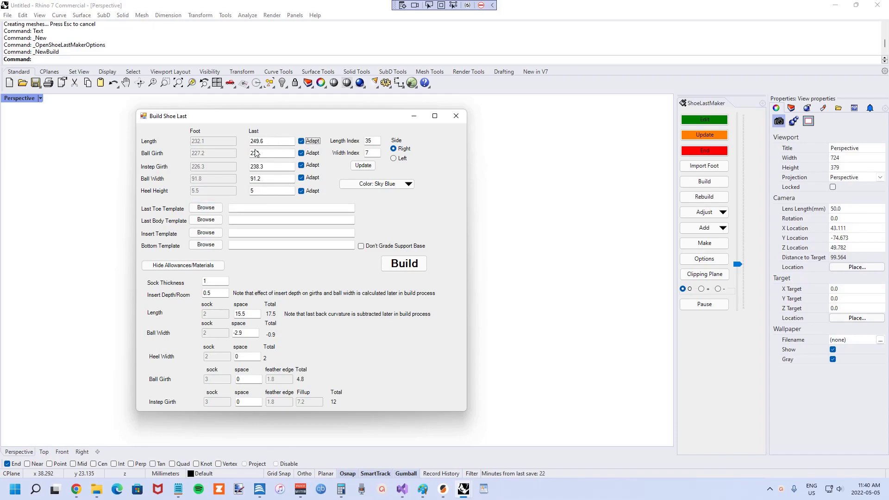
left_click_drag(276, 139, 251, 140)
Step: Switch to the other Rhino window, examine the instep girth cross-section, and end the section edit
mouse_move(463, 491)
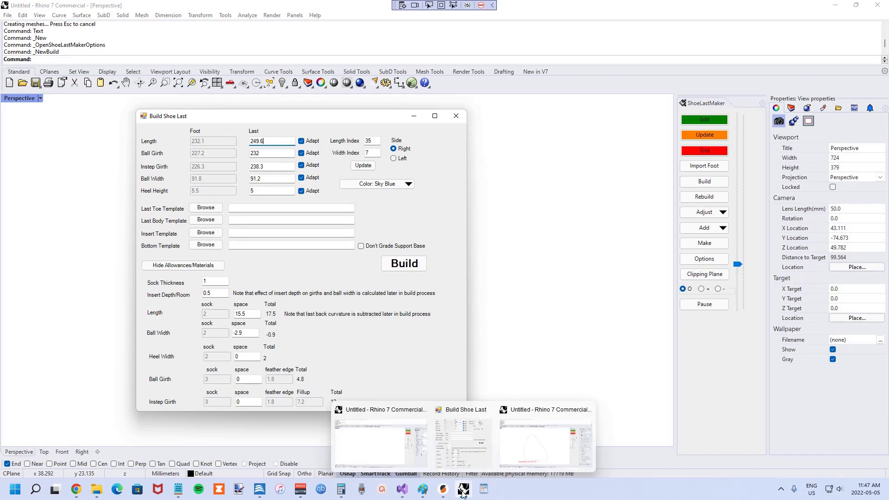
left_click(528, 442)
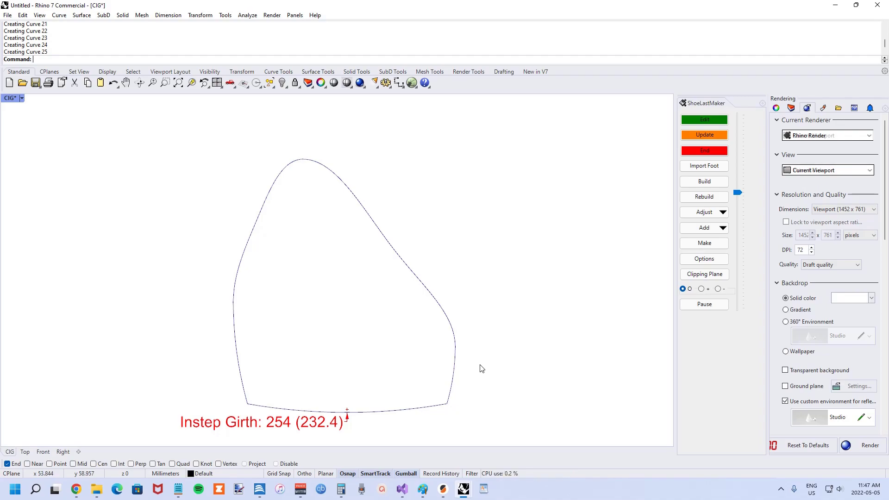
scroll(463, 363, "down", 1)
scroll(378, 413, "down", 1)
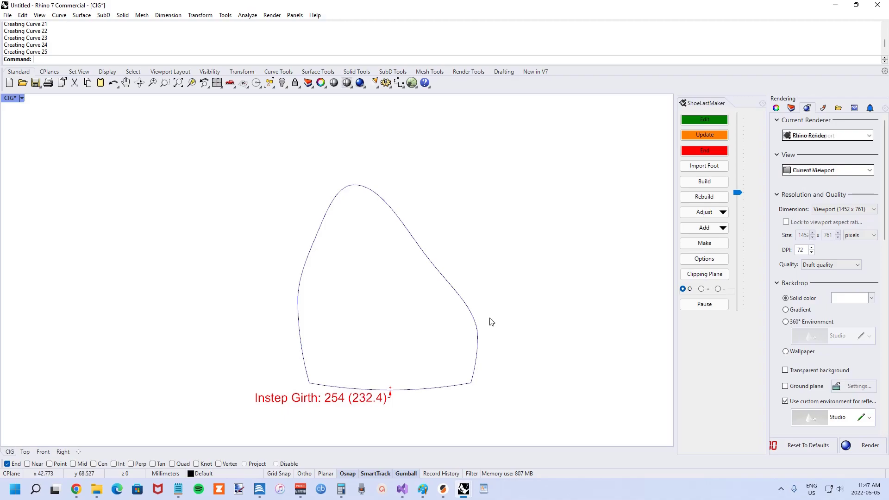
left_click(690, 153)
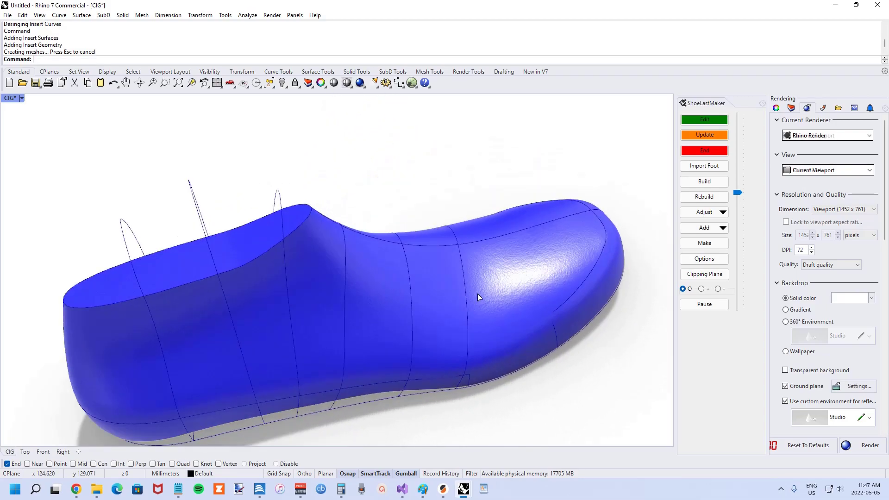
Step: Examine the blue last's bottom edge, underside and side profile, including the girth curves running down to the support base
scroll(288, 342, "up", 8)
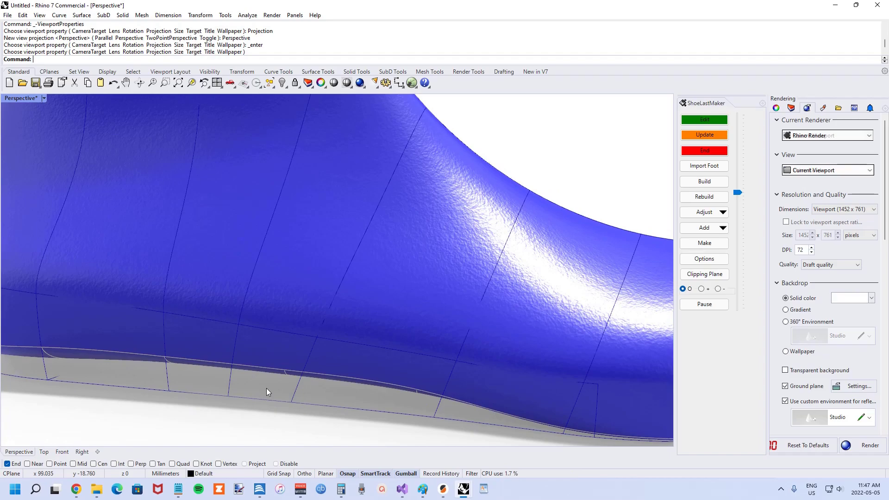
scroll(266, 388, "down", 8)
right_click_drag(239, 290, 281, 254)
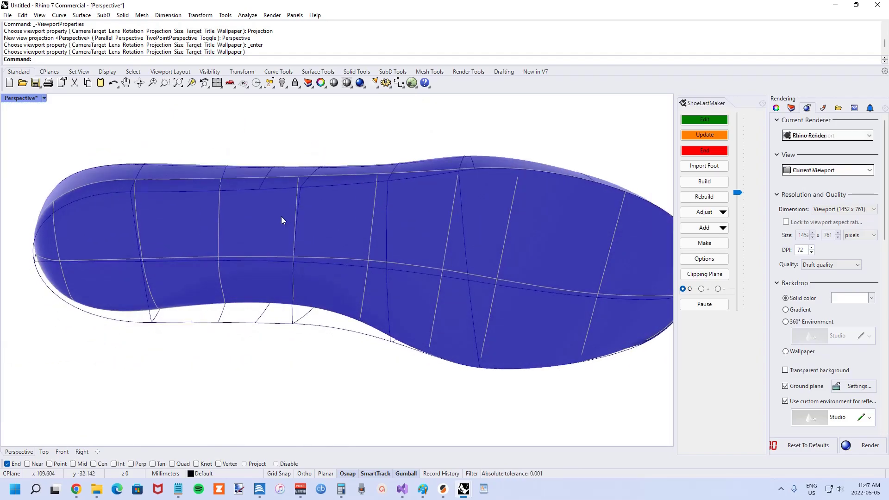
right_click_drag(395, 232, 375, 320)
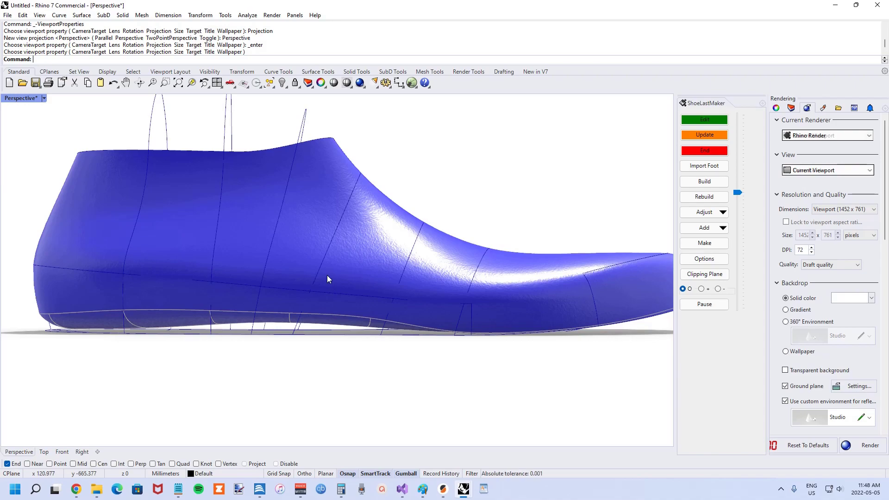
right_click_drag(341, 257, 333, 266)
scroll(302, 285, "down", 5)
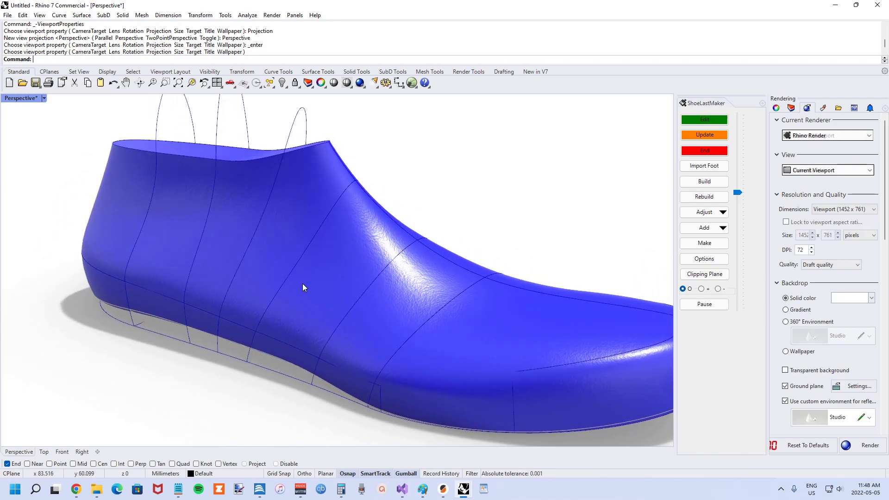
scroll(296, 264, "up", 2)
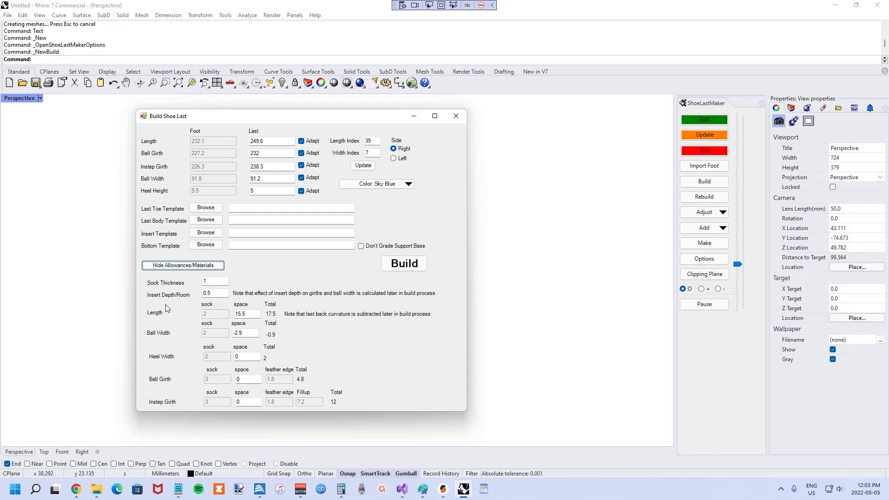
Step: Hide and reshow the allowances in the build form, try sock thicknesses of 2 and 3, and return the value to 1
left_click(176, 265)
left_click(176, 265)
double_click(219, 282)
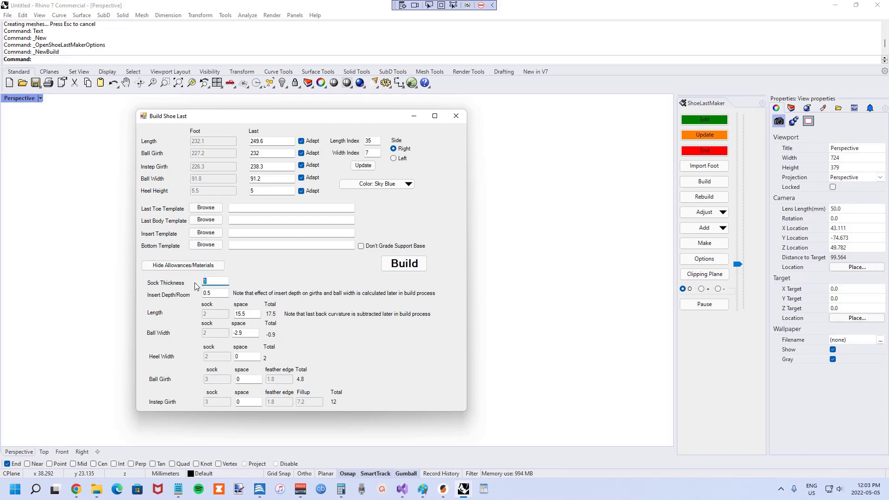
type("2")
key("BackSpace")
type("3")
double_click(204, 280)
type("1")
Step: Try an insert depth/room of 5 and return the value to 0.5
key("Tab")
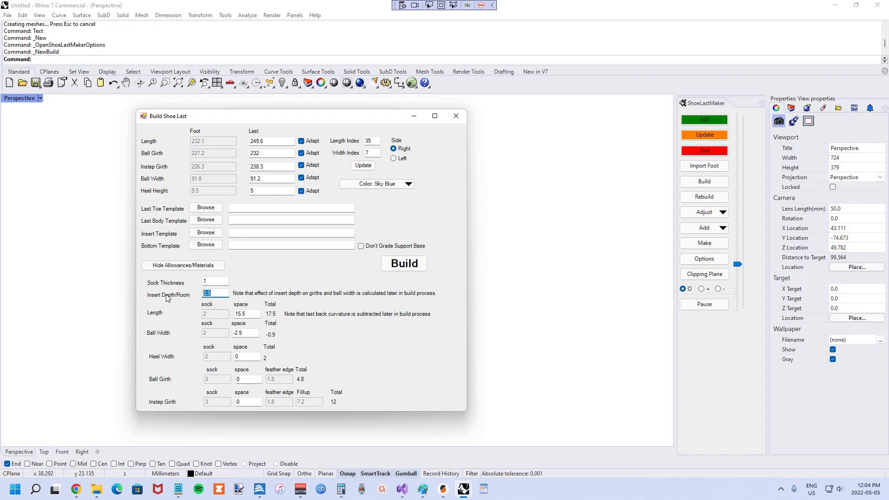
type("5")
key("BackSpace")
type("0.5")
Step: Set the length space allowance to 16
left_click_drag(254, 314, 237, 315)
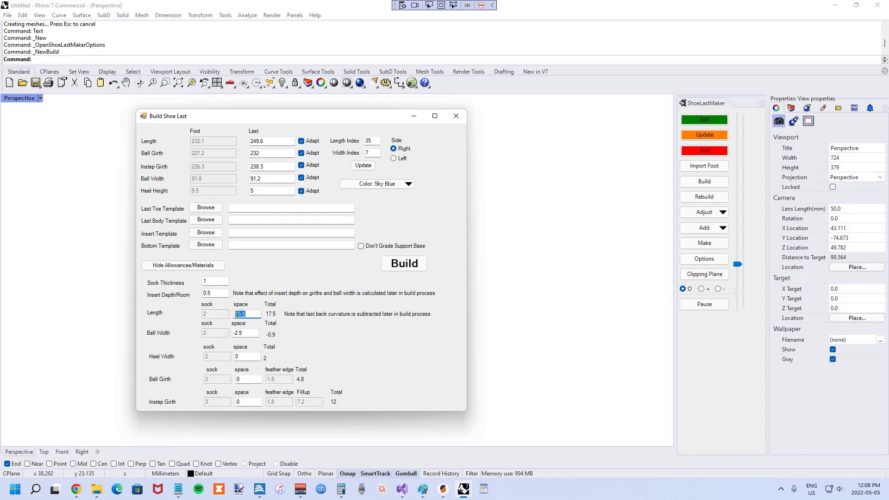
type("16")
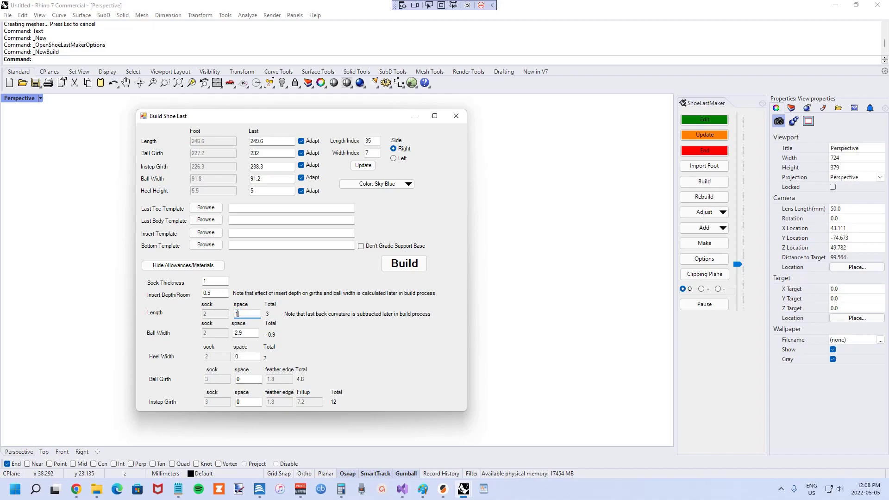